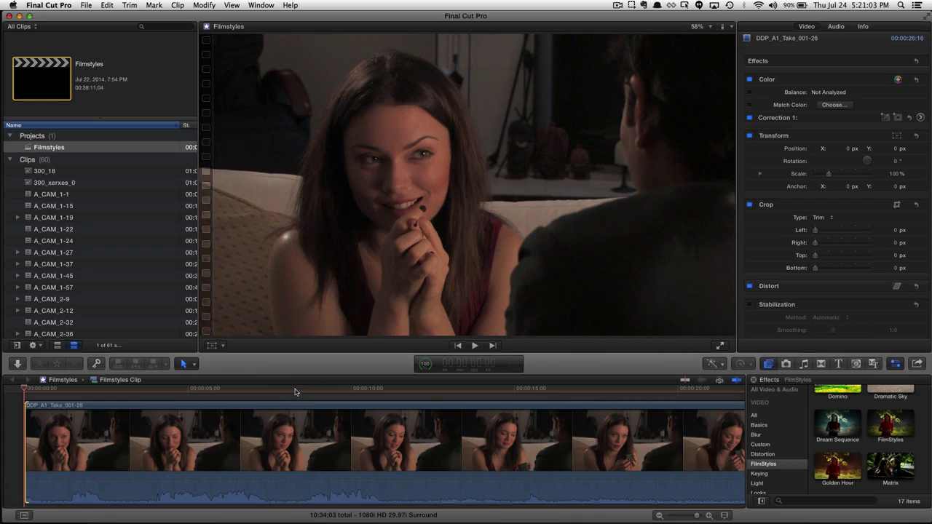
# - Scrub to the 9:09 frame and apply FilmStyles to the DDP_A1_Take_001-26 interview clip
pyautogui.click(295, 389)
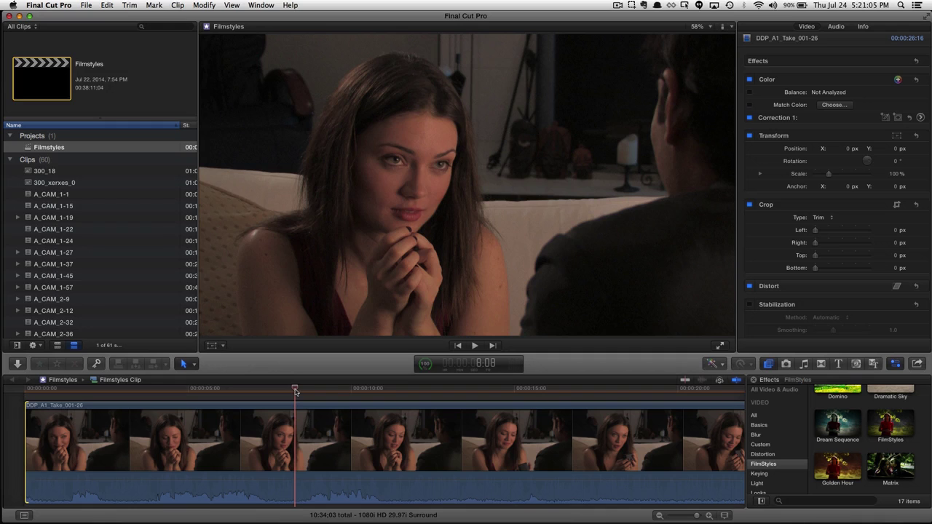
pyautogui.moveTo(295, 390); pyautogui.dragTo(327, 388)
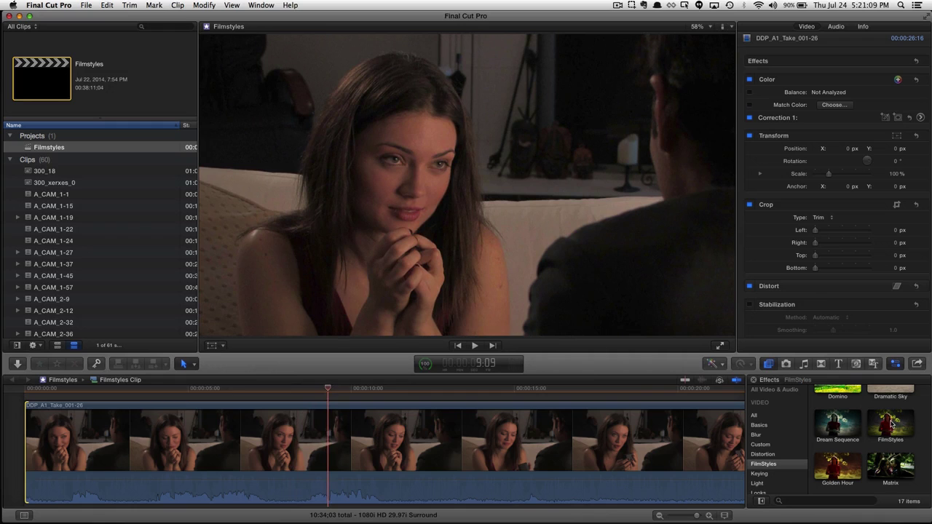
pyautogui.moveTo(892, 424); pyautogui.dragTo(551, 439)
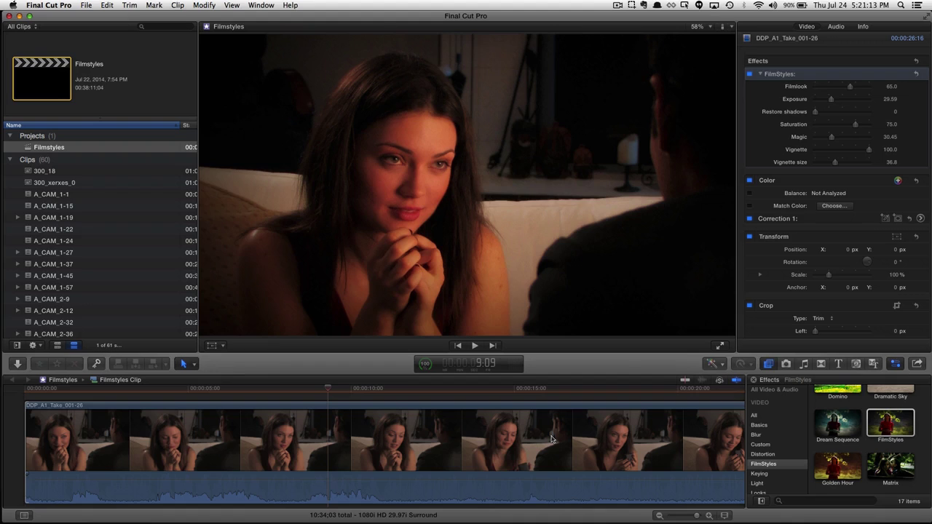
# - Set FilmStyles Filmlook to 60.43, Saturation 72.99, Vignette 76.59 and Vignette size 15.15
pyautogui.click(843, 87)
pyautogui.moveTo(843, 90)
pyautogui.mouseDown()
pyautogui.moveTo(815, 88)
pyautogui.moveTo(856, 88)
pyautogui.moveTo(842, 88)
pyautogui.mouseUp()
pyautogui.moveTo(843, 87); pyautogui.dragTo(826, 101)
pyautogui.moveTo(856, 129)
pyautogui.mouseDown()
pyautogui.moveTo(836, 139)
pyautogui.moveTo(865, 137)
pyautogui.moveTo(837, 113)
pyautogui.moveTo(854, 112)
pyautogui.mouseUp()
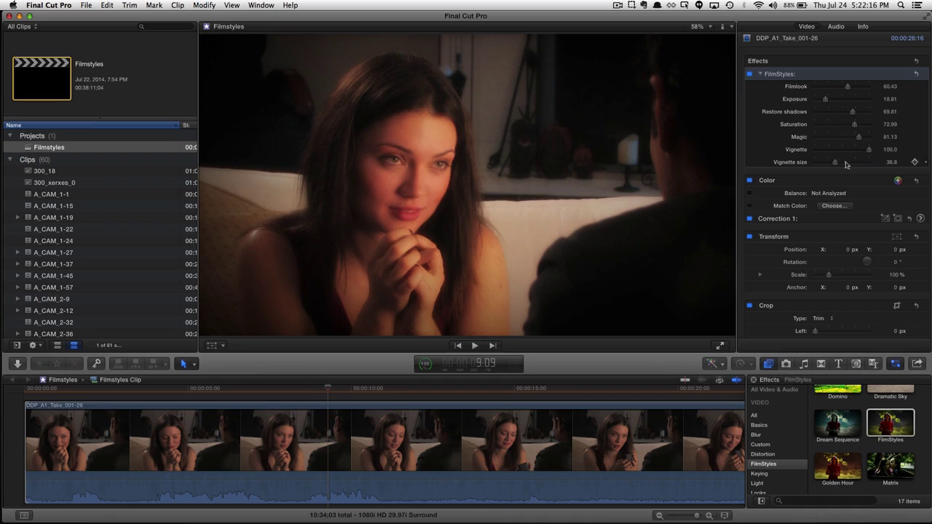
pyautogui.moveTo(836, 163); pyautogui.dragTo(865, 151)
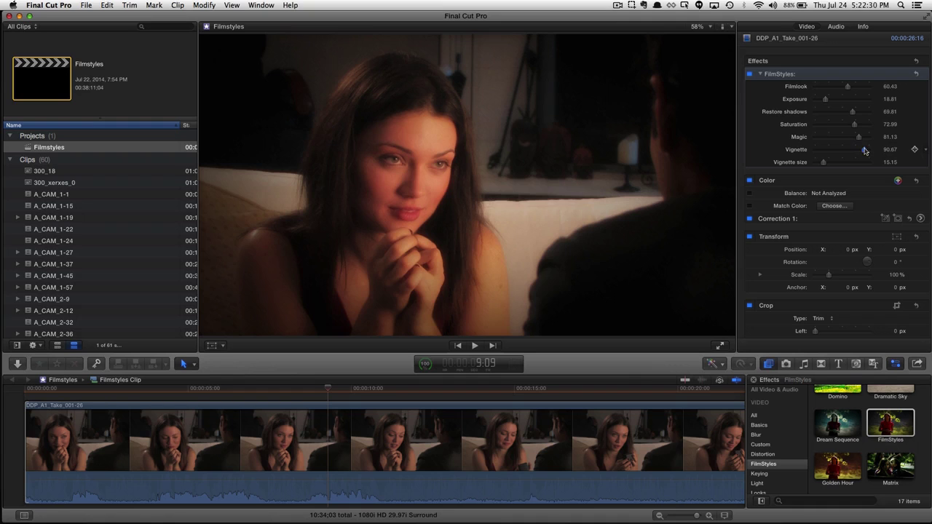
pyautogui.moveTo(864, 151)
pyautogui.mouseDown()
pyautogui.moveTo(828, 151)
pyautogui.moveTo(857, 154)
pyautogui.mouseUp()
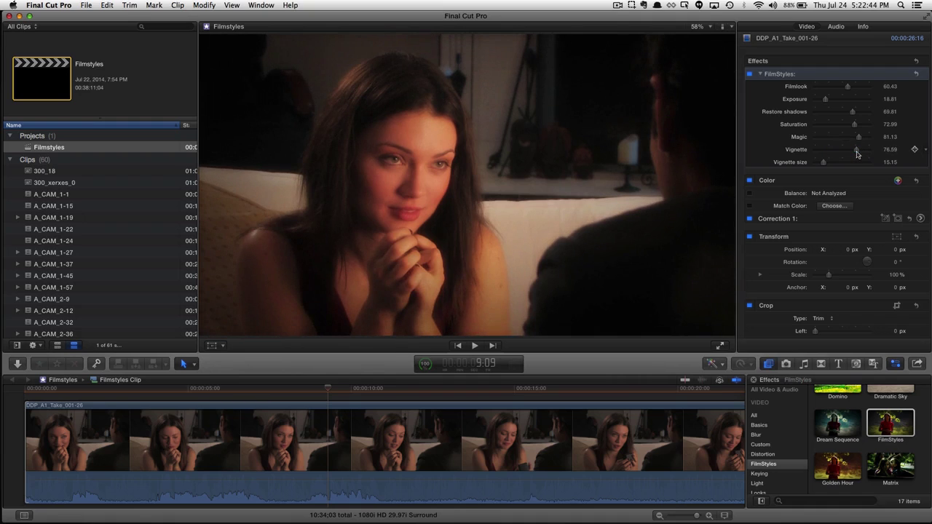
pyautogui.click(750, 74)
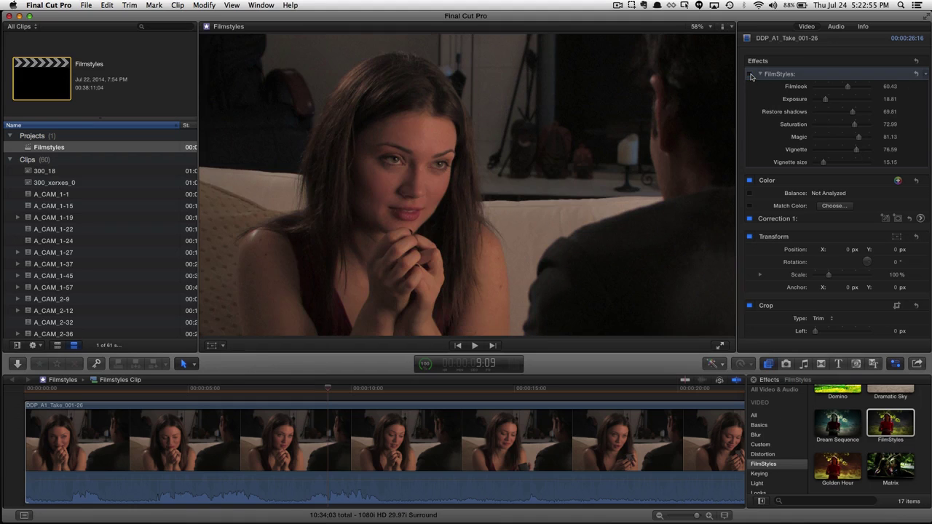
pyautogui.click(750, 75)
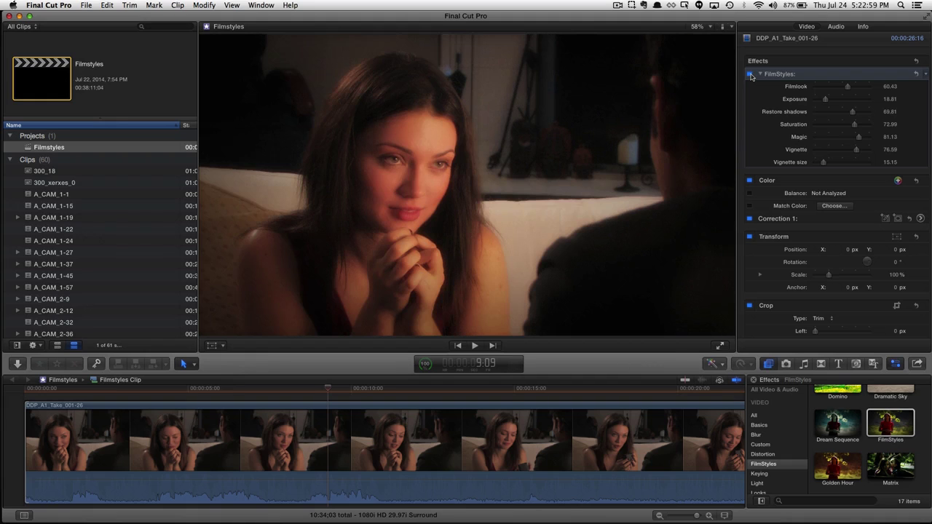
pyautogui.click(750, 74)
pyautogui.click(750, 74)
pyautogui.click(750, 75)
pyautogui.click(750, 74)
# - Find the DOF effect in the Effects browser and apply it to the clip
pyautogui.scroll(5, 840, 429)
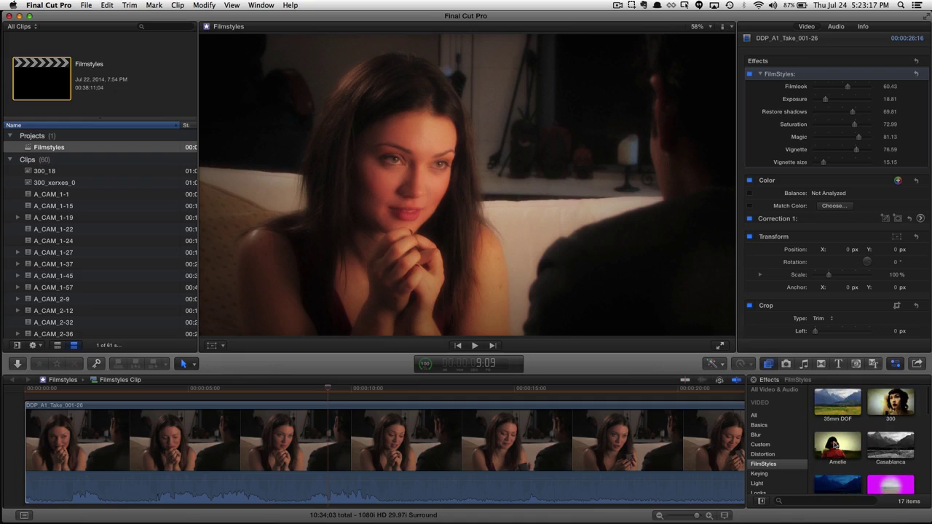
pyautogui.scroll(-2, 835, 445)
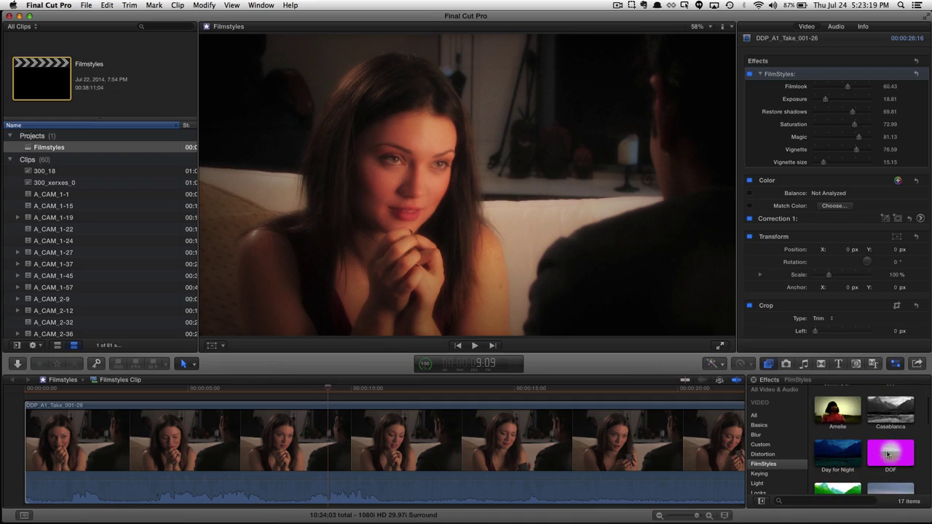
pyautogui.moveTo(885, 453); pyautogui.dragTo(584, 444)
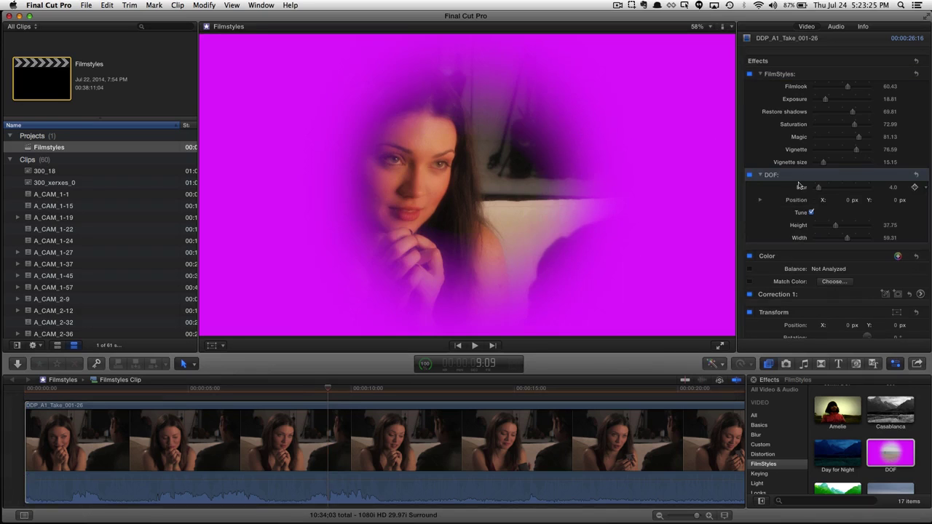
# - Centre the DOF focus area on the woman: X -23.1 px, Y 1.9, Height 100, Width 83.73
pyautogui.moveTo(850, 202); pyautogui.dragTo(837, 202)
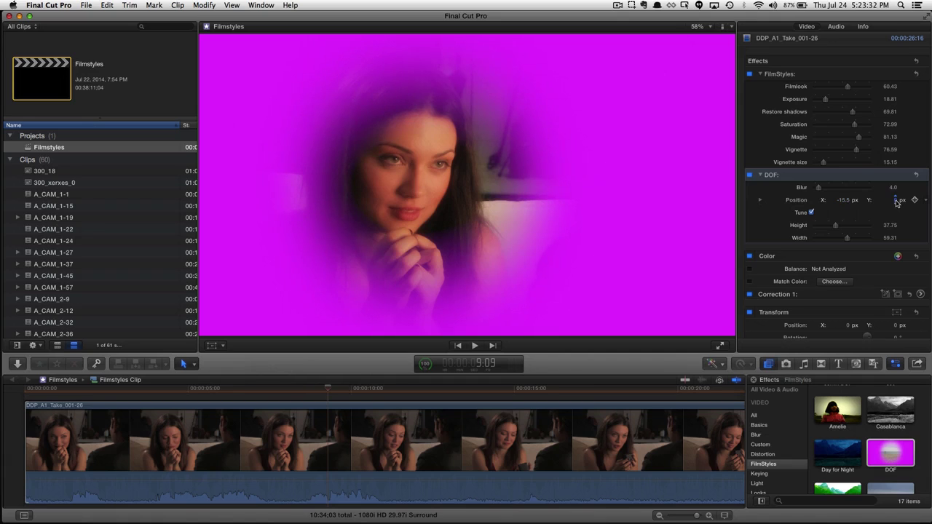
pyautogui.moveTo(893, 199); pyautogui.dragTo(895, 200)
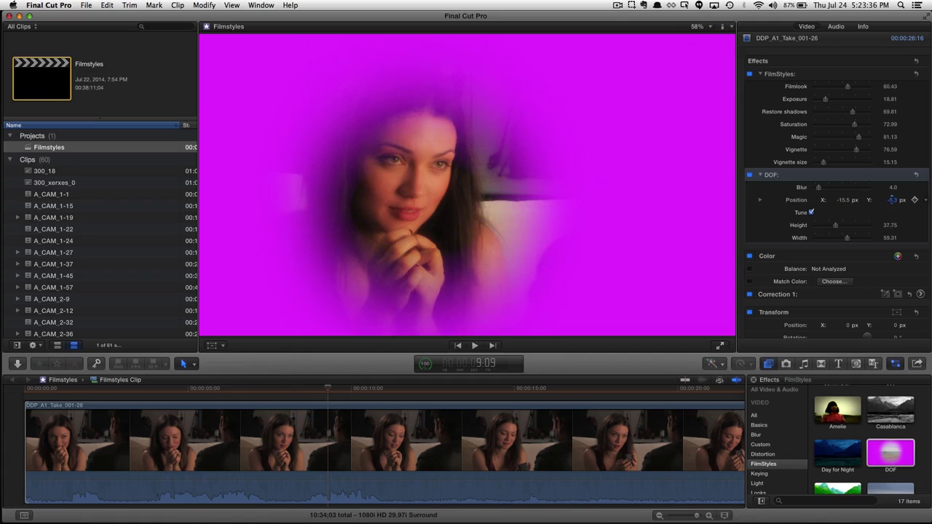
pyautogui.moveTo(896, 199); pyautogui.dragTo(893, 199)
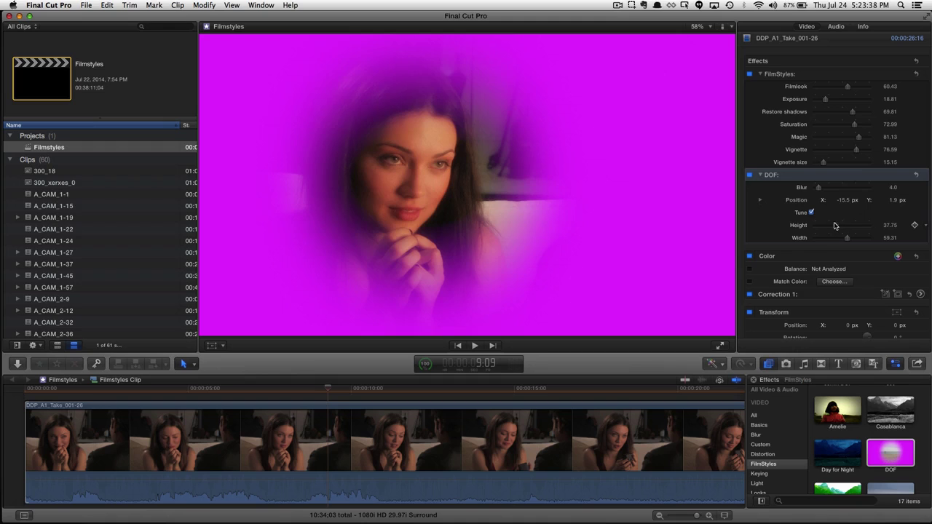
pyautogui.moveTo(835, 225); pyautogui.dragTo(860, 241)
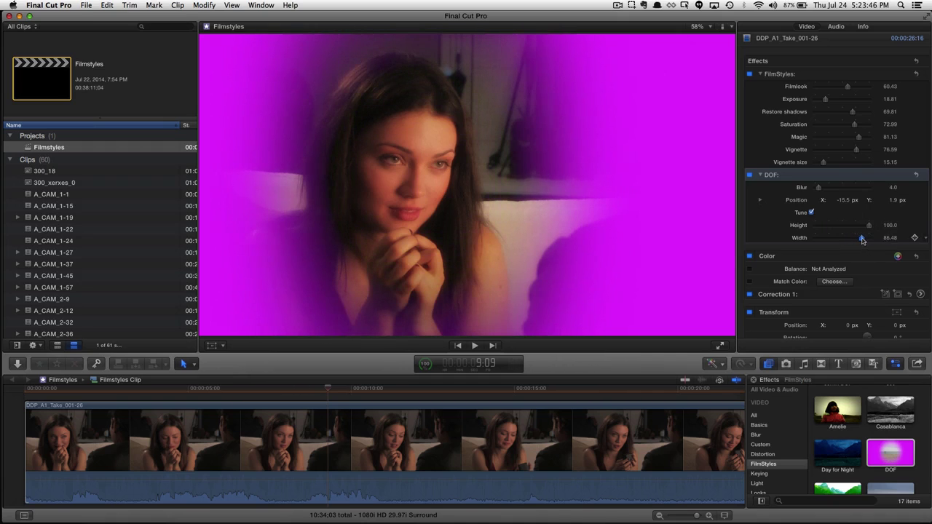
pyautogui.click(844, 202)
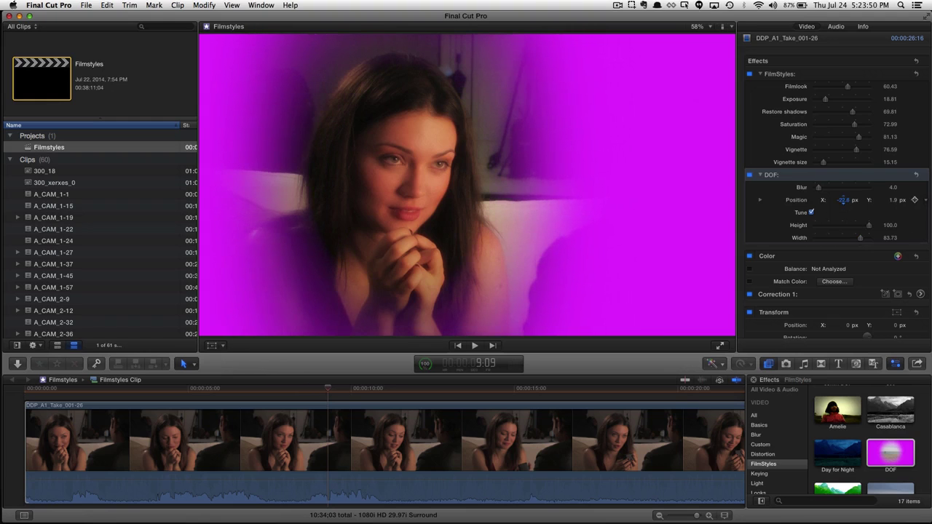
pyautogui.press('Return')
# - Turn off Tune to hide the magenta preview and set DOF Blur to 33.0
pyautogui.click(813, 212)
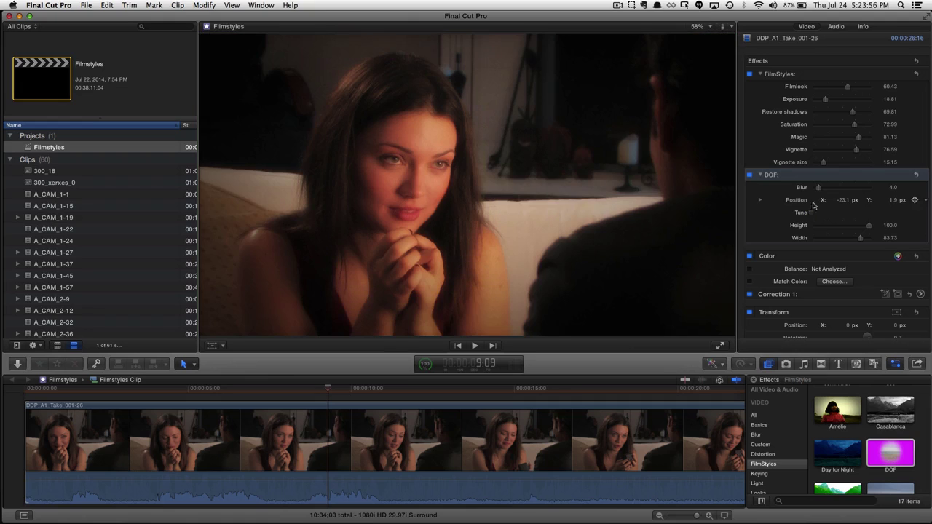
pyautogui.moveTo(819, 187); pyautogui.dragTo(878, 192)
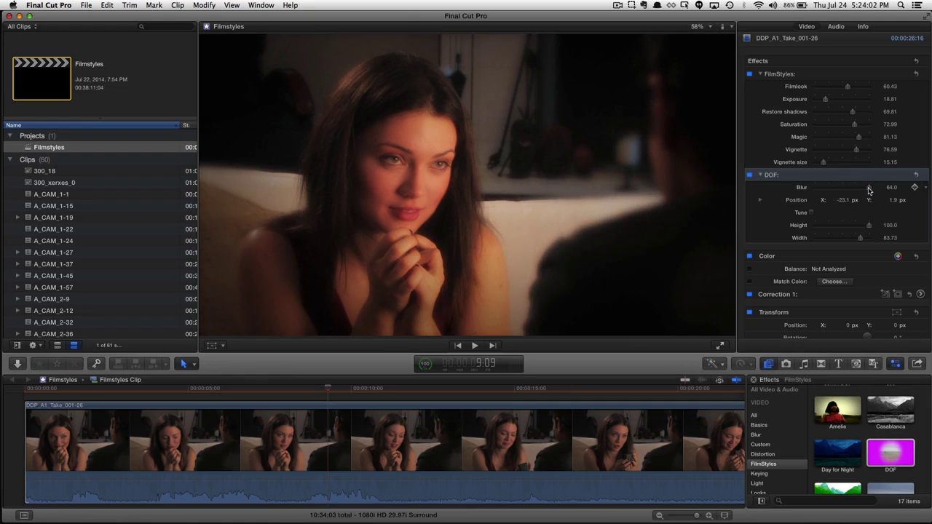
pyautogui.moveTo(869, 190); pyautogui.dragTo(842, 189)
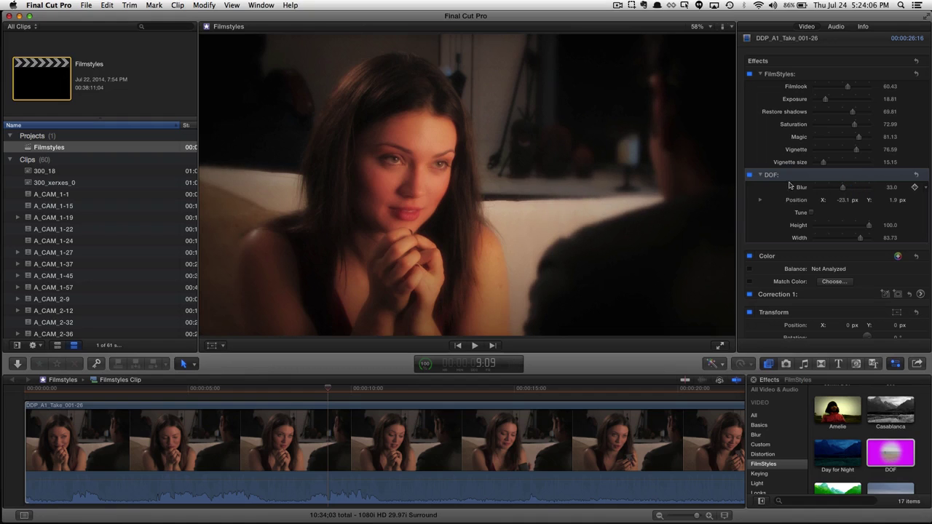
pyautogui.click(751, 176)
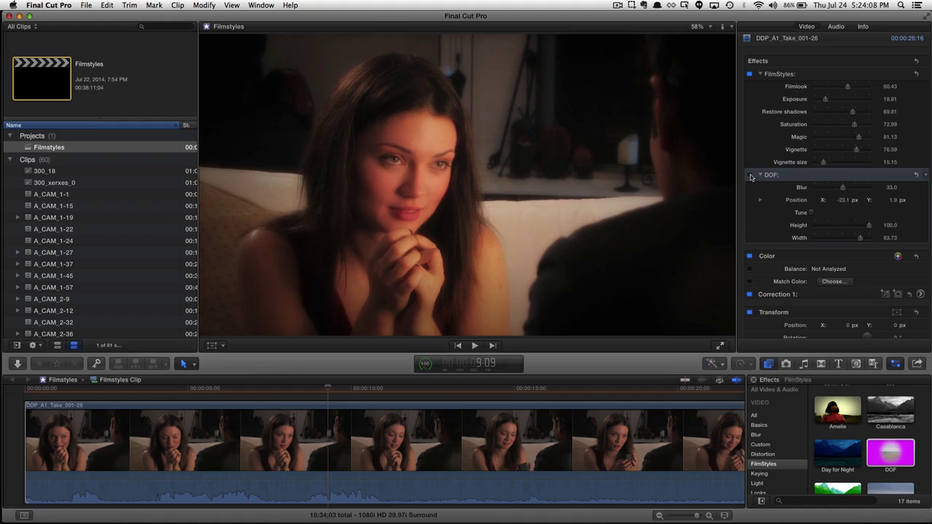
pyautogui.click(750, 176)
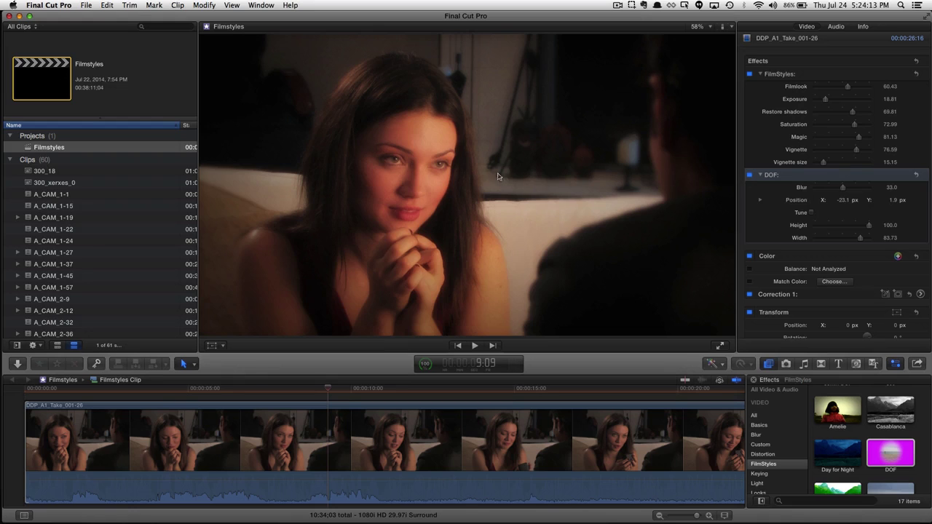
pyautogui.click(750, 176)
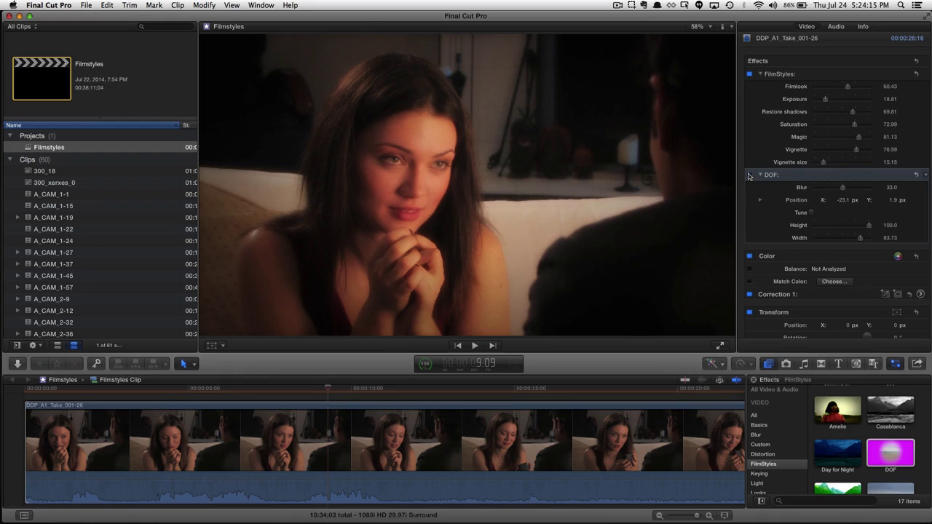
pyautogui.click(750, 175)
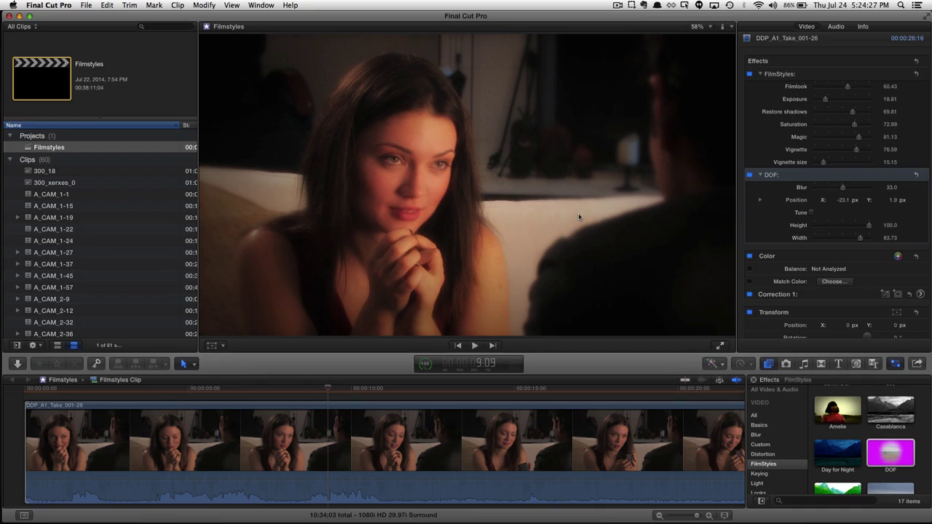
pyautogui.click(750, 75)
pyautogui.click(750, 175)
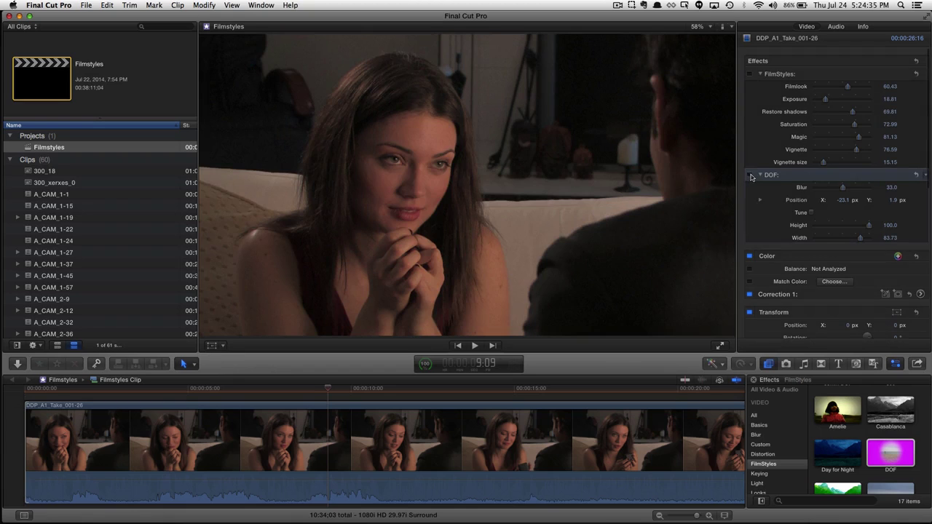
pyautogui.click(750, 176)
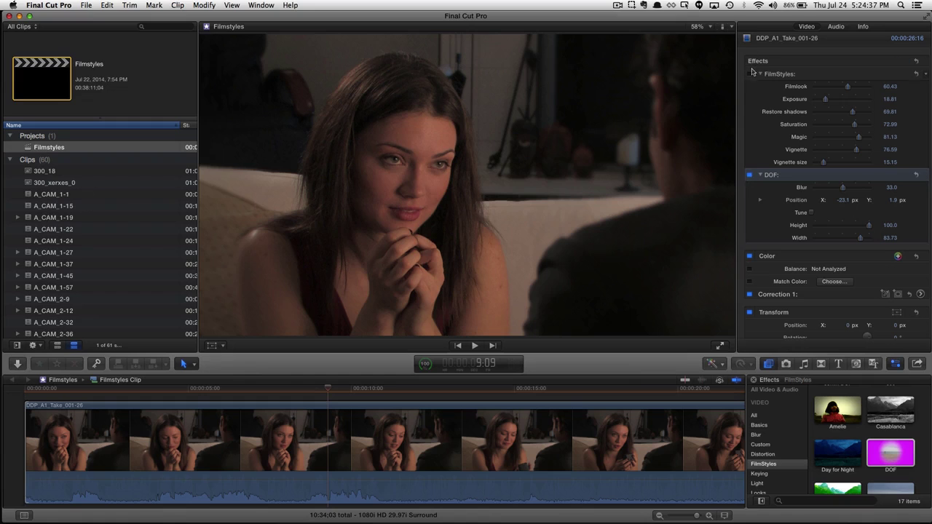
pyautogui.click(750, 75)
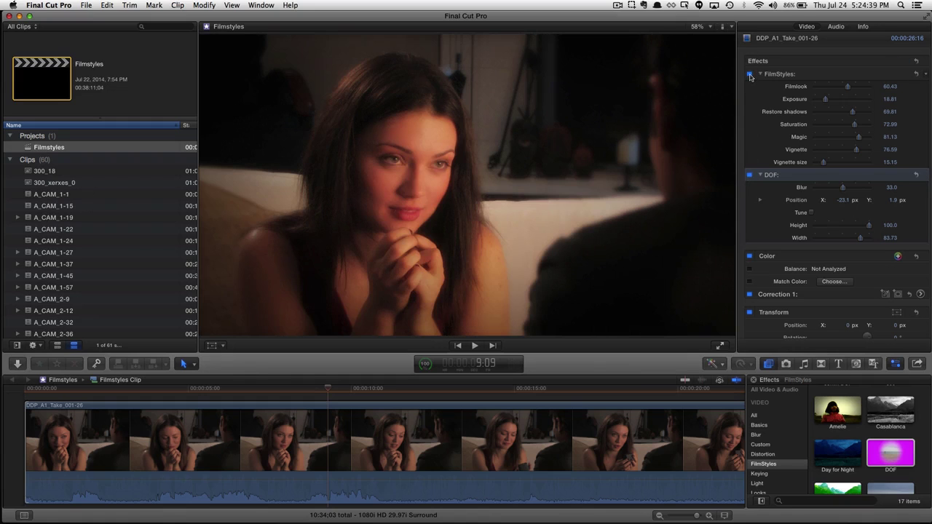